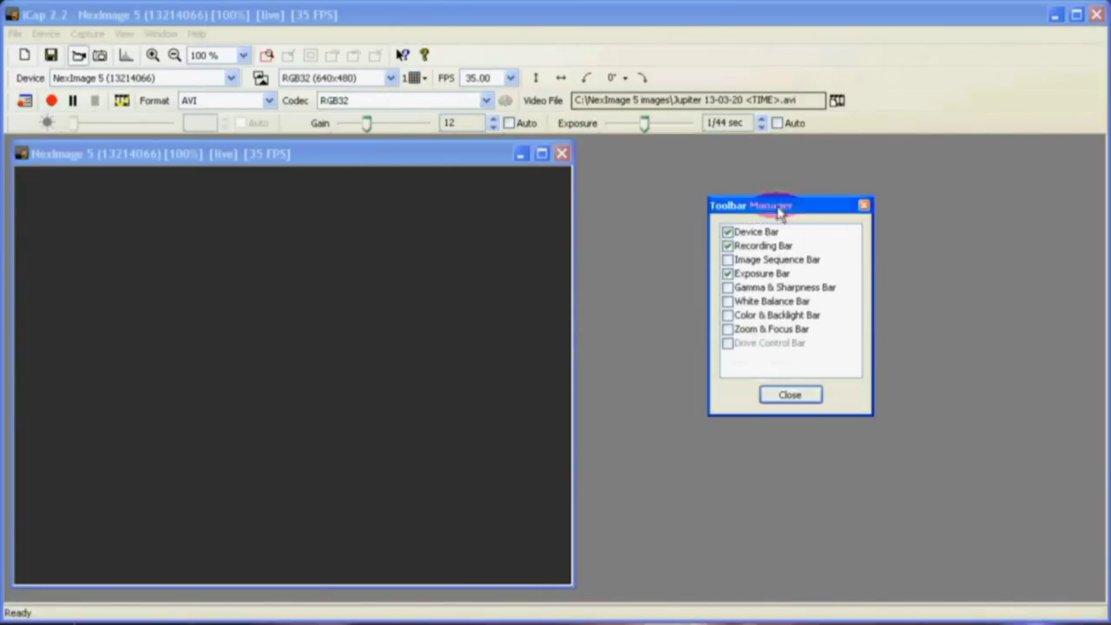
Step: Close the Toolbar Manager and view the automatic video file naming options in the recording settings
click(864, 204)
click(837, 100)
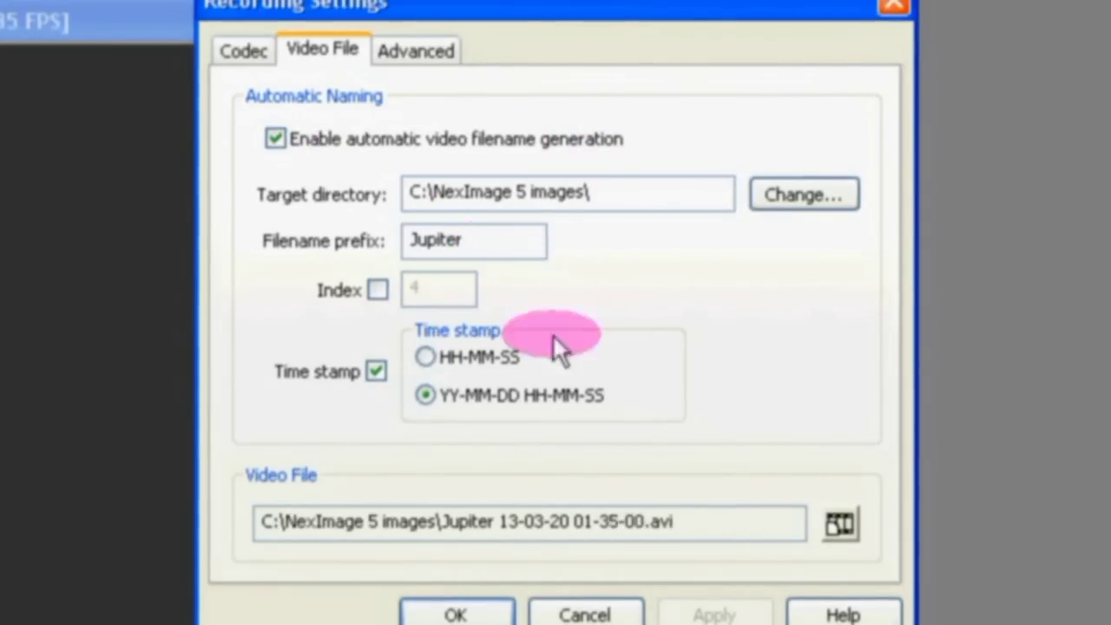
key(ctrl+Tab)
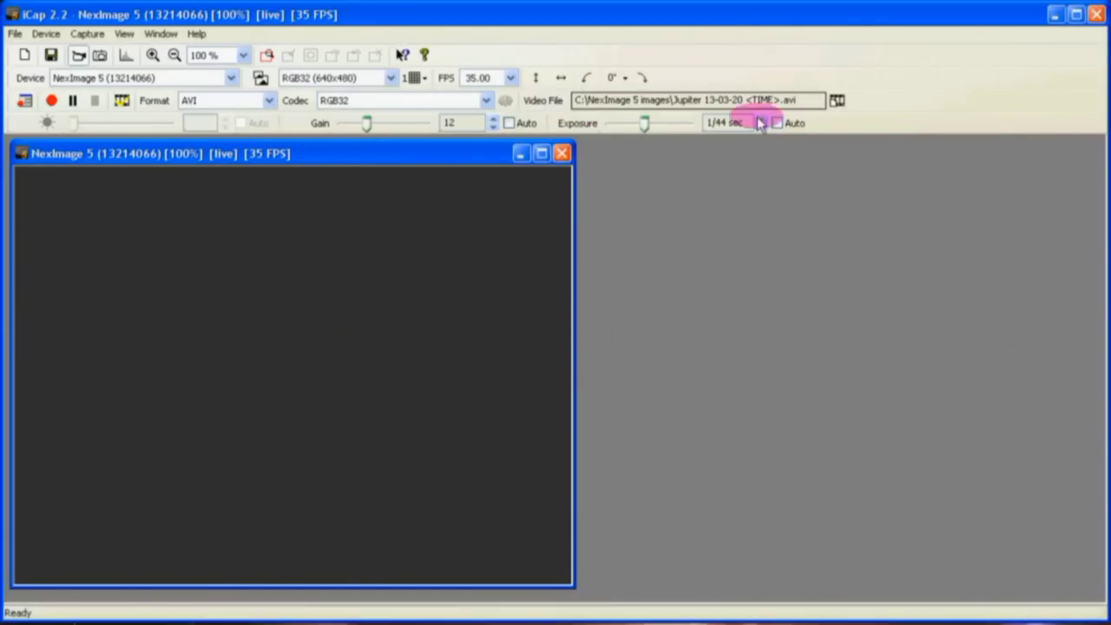
Step: Configure the live capture with the RGB32 (2592x1944) video format, 20 % zoom and 3.00 FPS
click(392, 77)
click(352, 397)
click(242, 55)
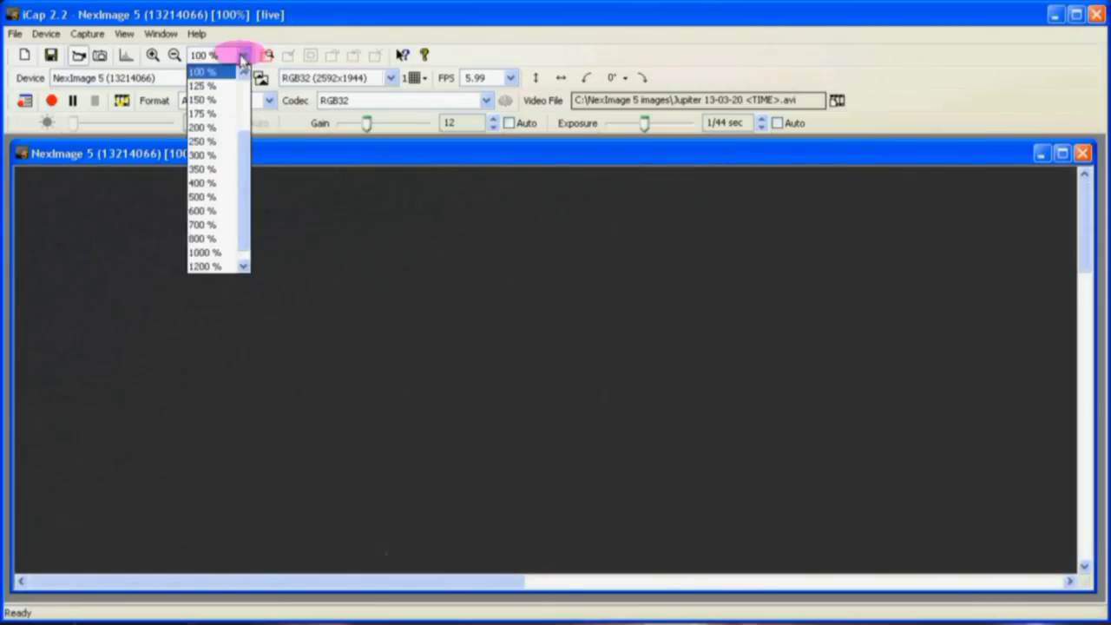
click(204, 87)
click(511, 77)
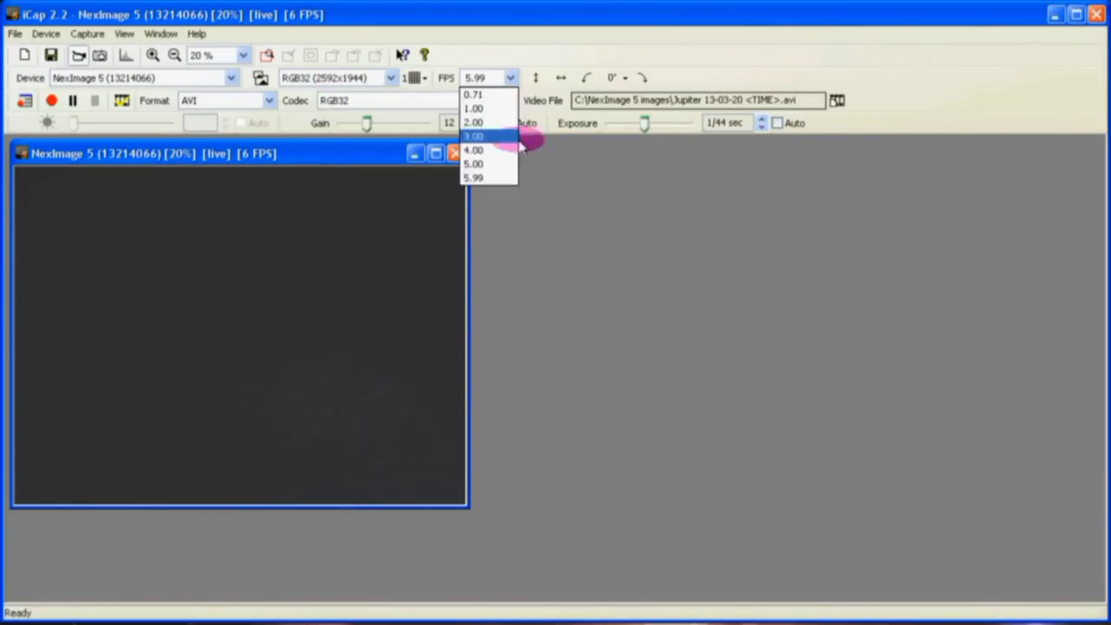
click(512, 136)
Step: Choose a different video format for the live capture, with a matching zoom factor and frame rate
click(392, 77)
click(329, 353)
click(242, 55)
click(231, 141)
click(510, 77)
click(491, 181)
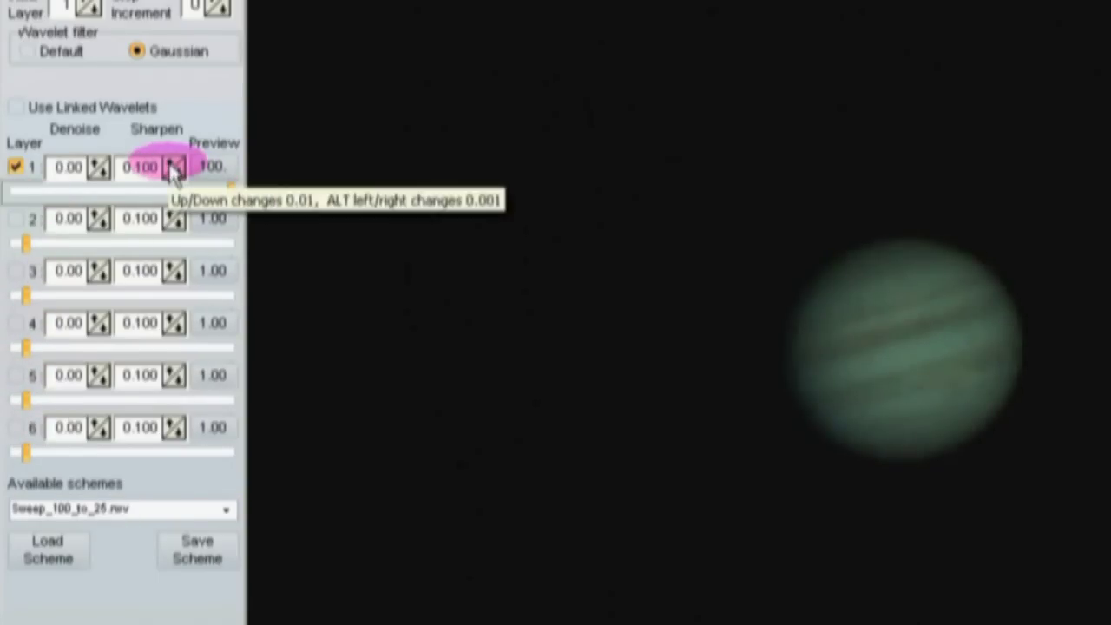
Step: In the image processing program, adjust the layer 1 wavelet sharpening and stretch the planet's RGB histogram between 29 and 255
click(176, 163)
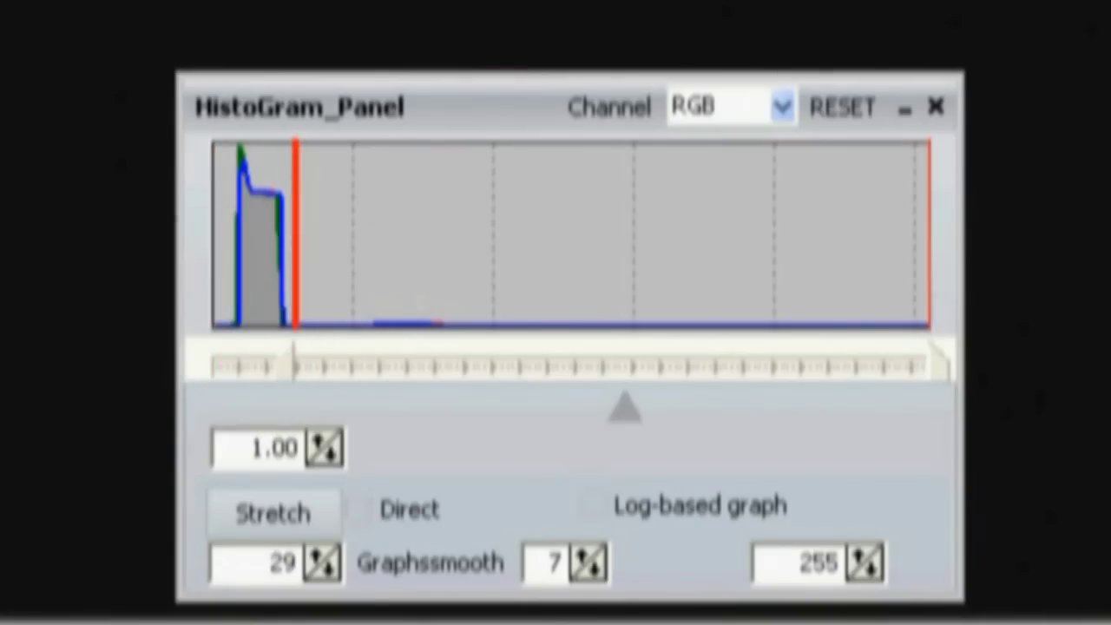
click(274, 514)
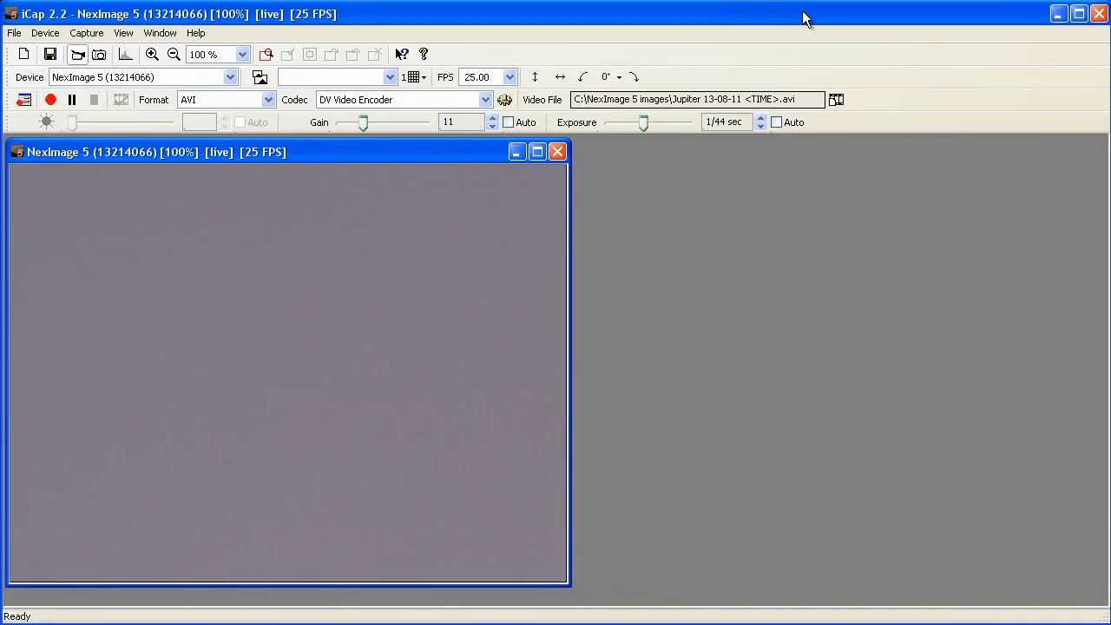
Step: Review which toolbars are enabled in iCap's Toolbar Manager, moving its window clear of the toolbars, and close it
click(123, 35)
mouse_move(217, 69)
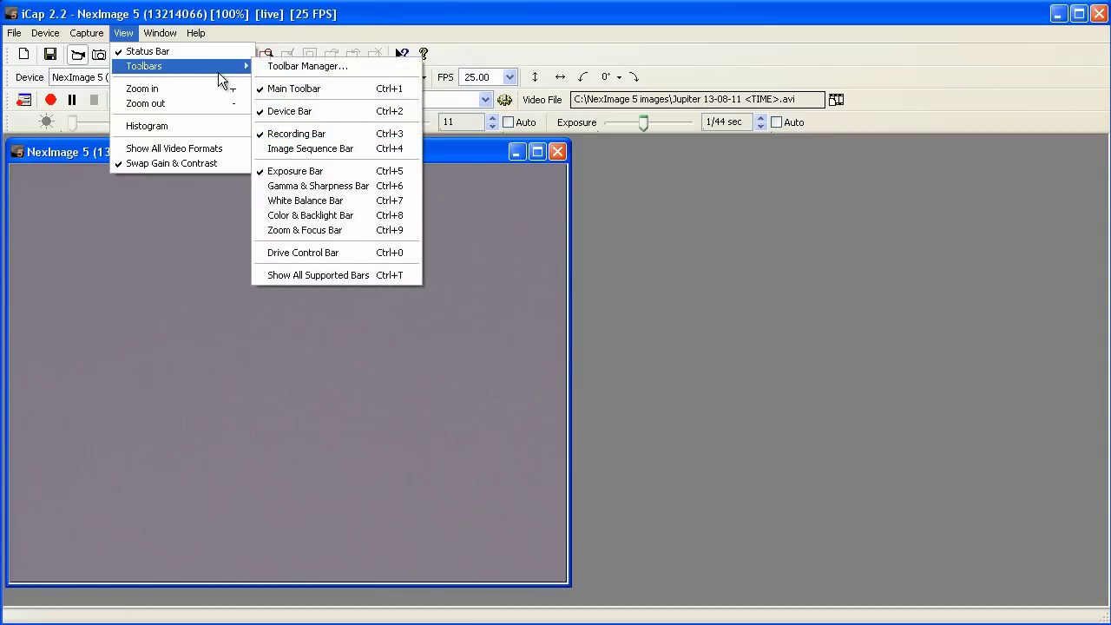
click(285, 68)
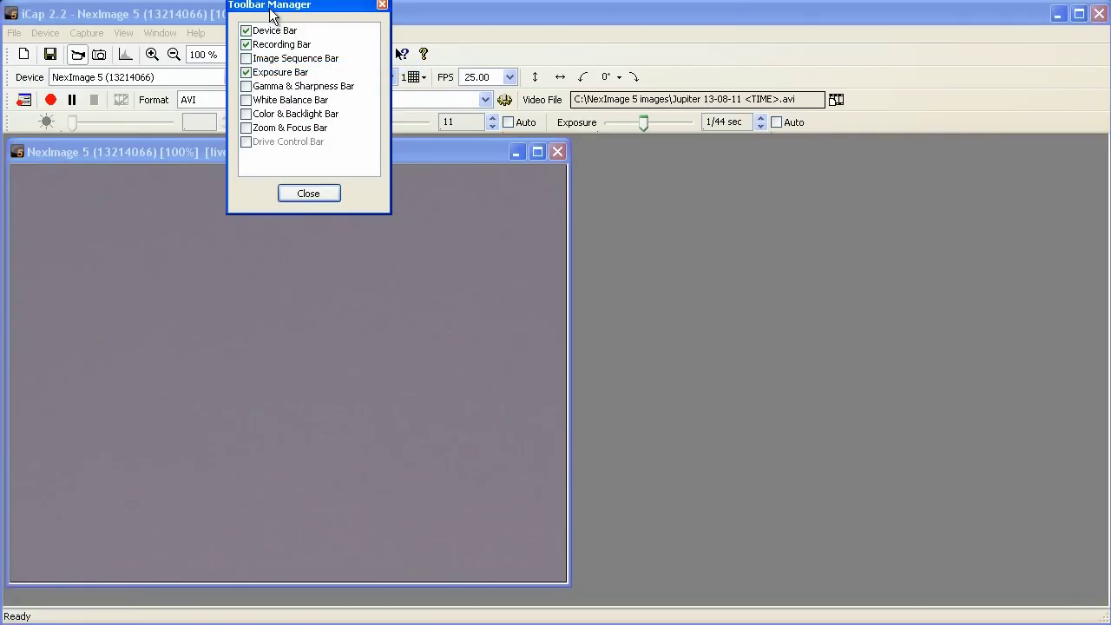
drag(271, 16, 687, 218)
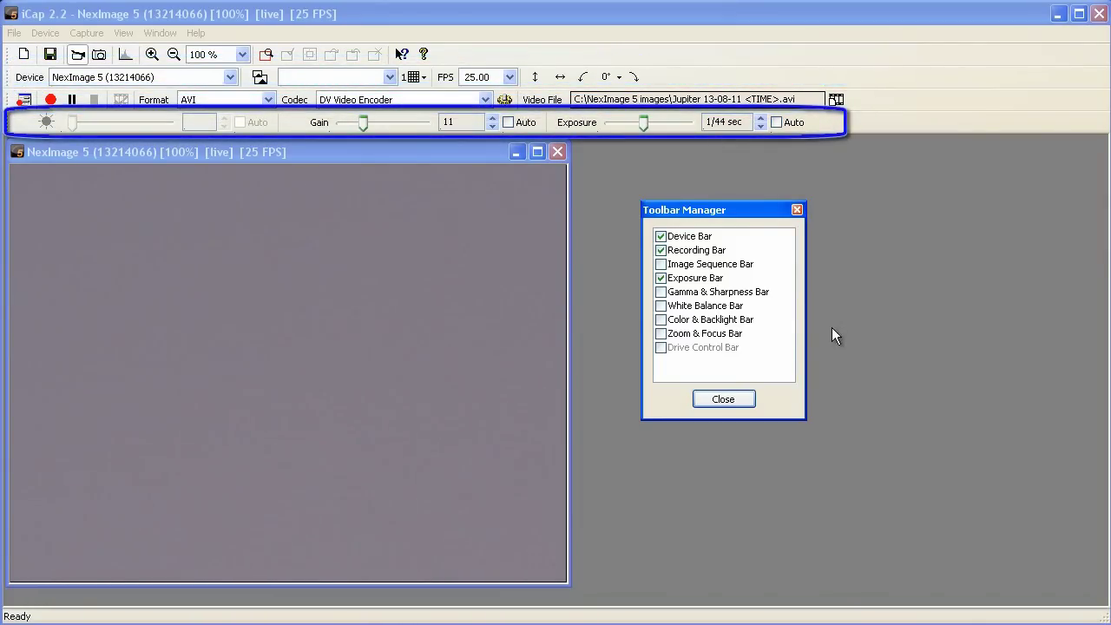
click(745, 401)
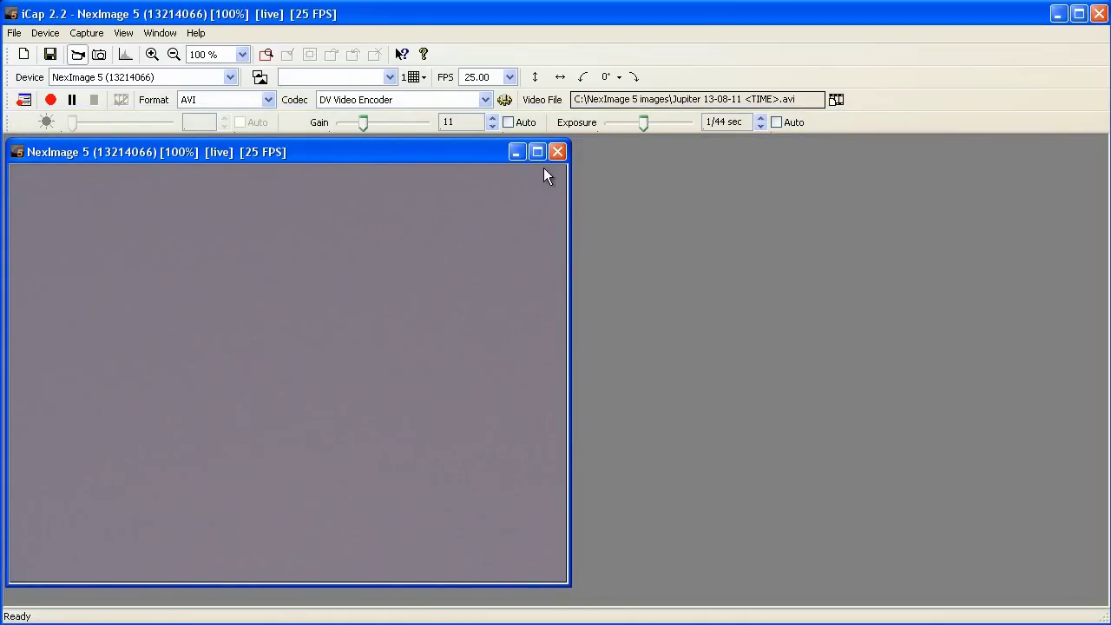
Step: Set the AVI recording codec to RGB24
click(490, 99)
click(463, 116)
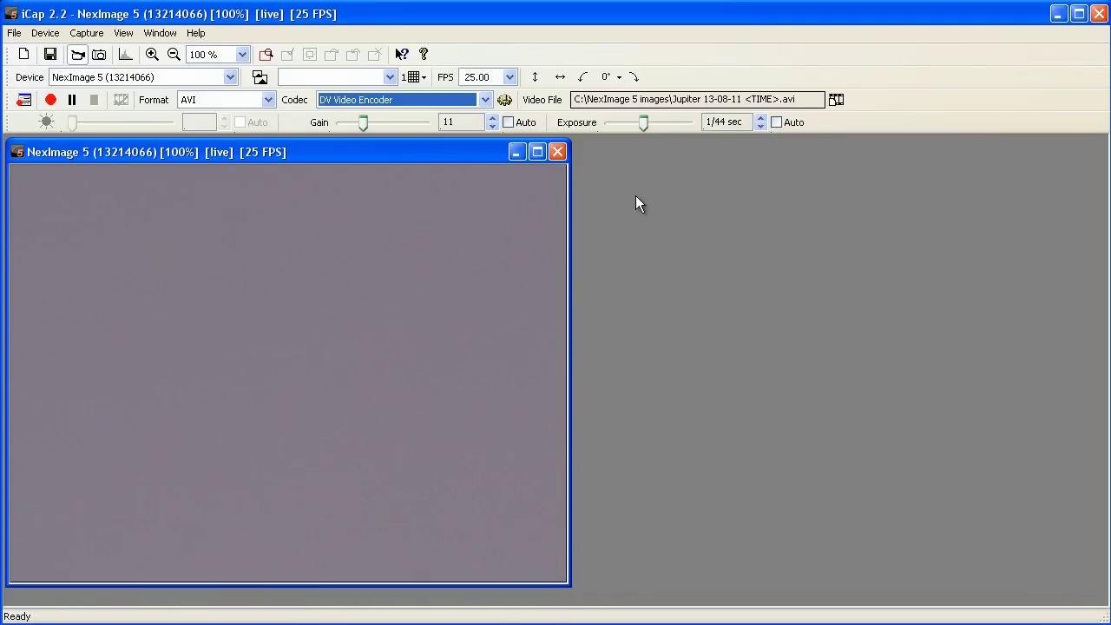
click(484, 100)
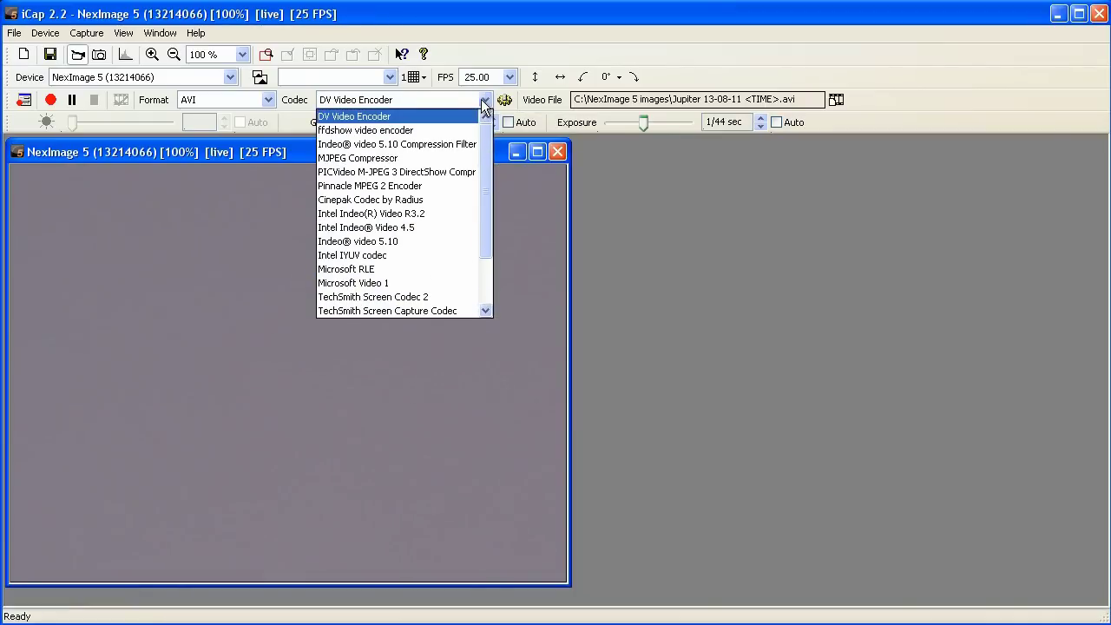
drag(486, 169, 485, 225)
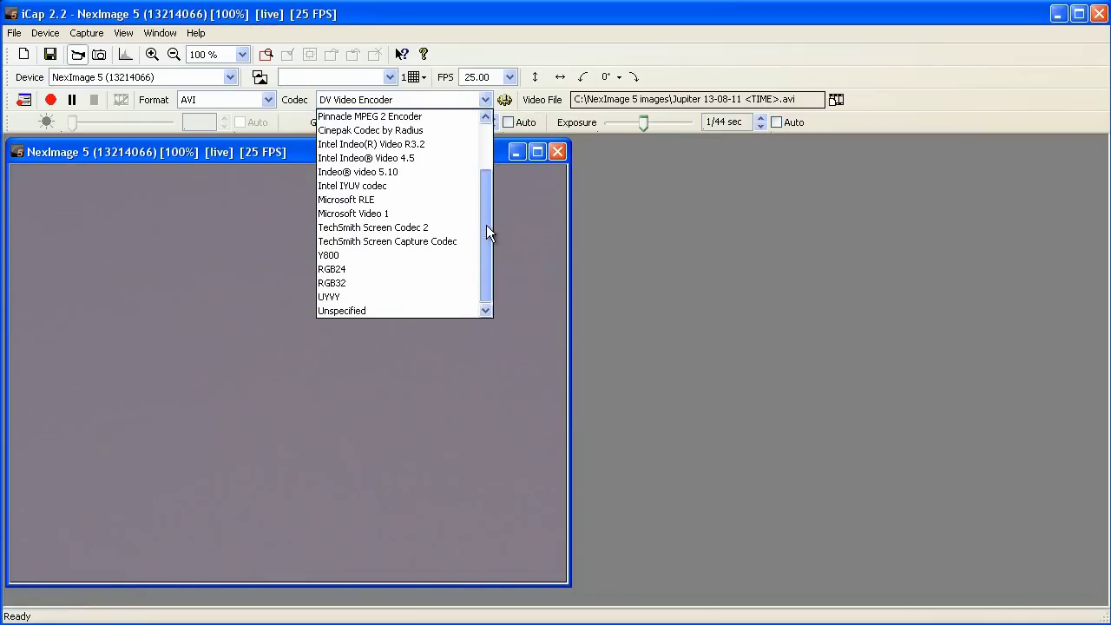
click(436, 275)
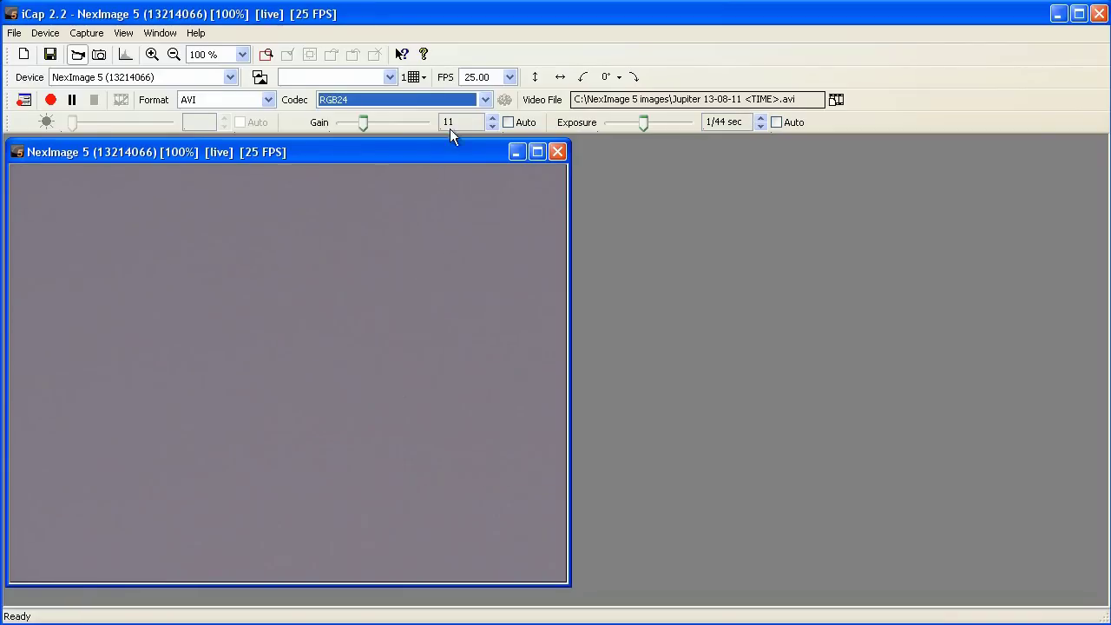
Step: Make all video formats available and select RGB24 (640x480) as the camera's video format
click(391, 77)
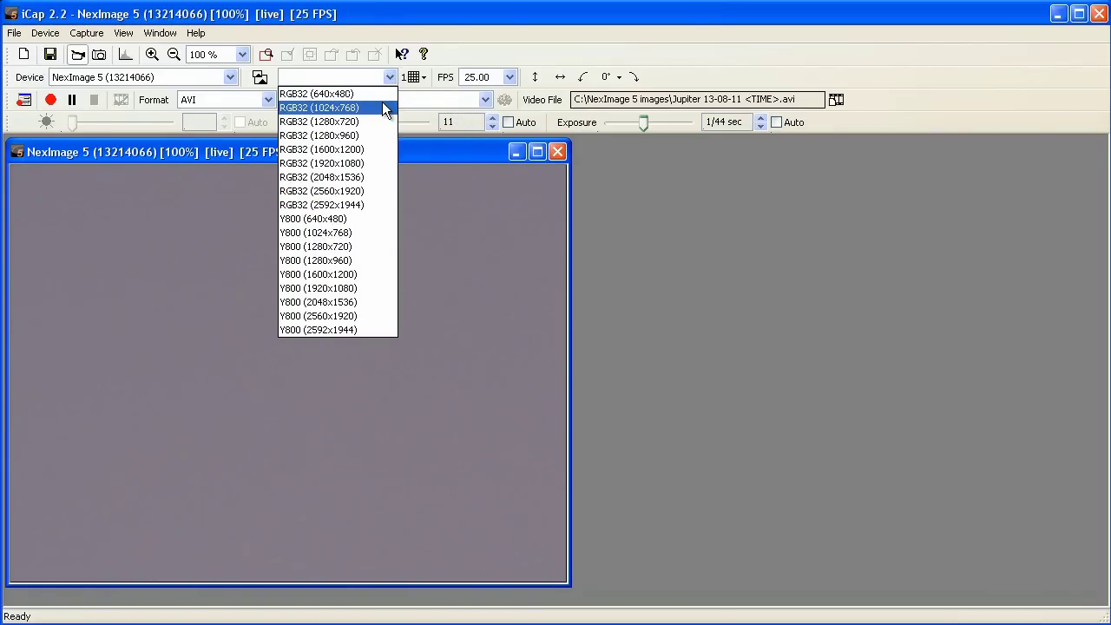
click(315, 19)
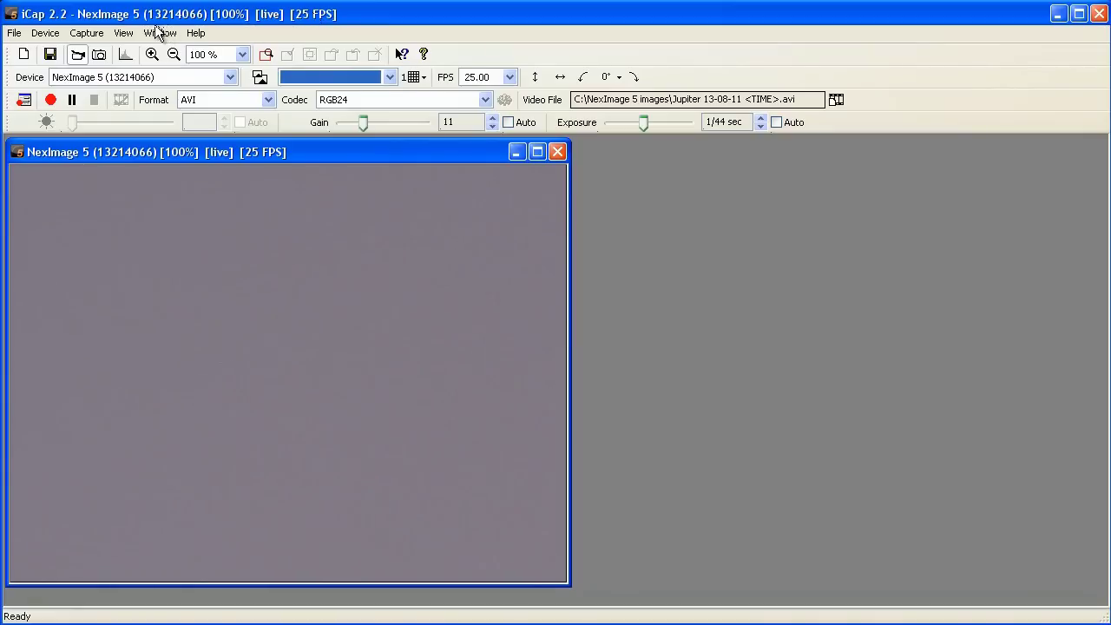
click(122, 35)
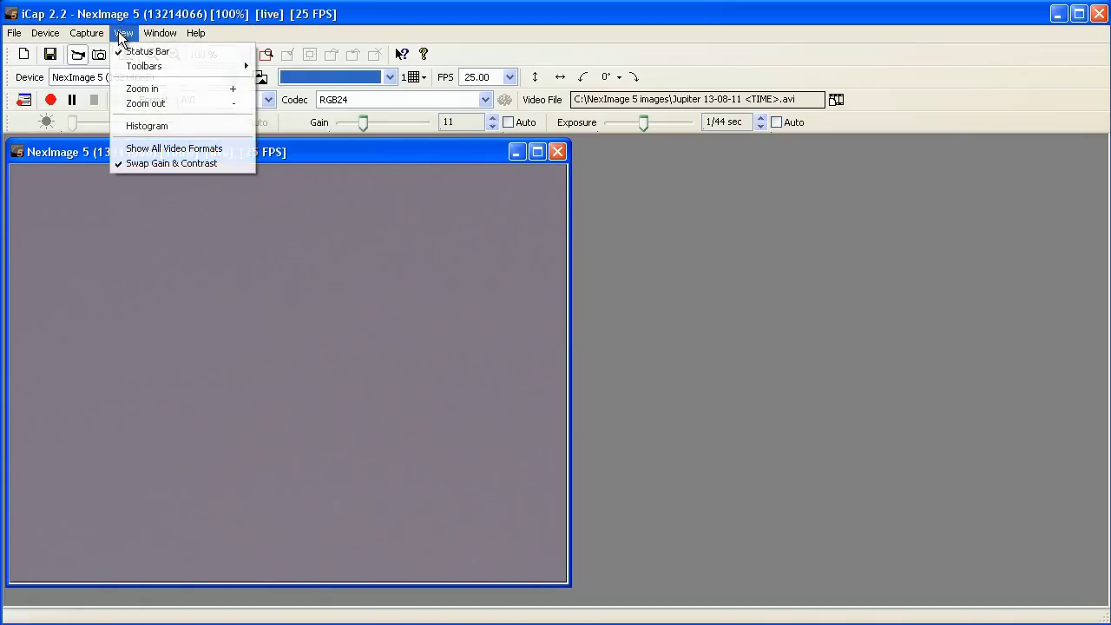
click(145, 153)
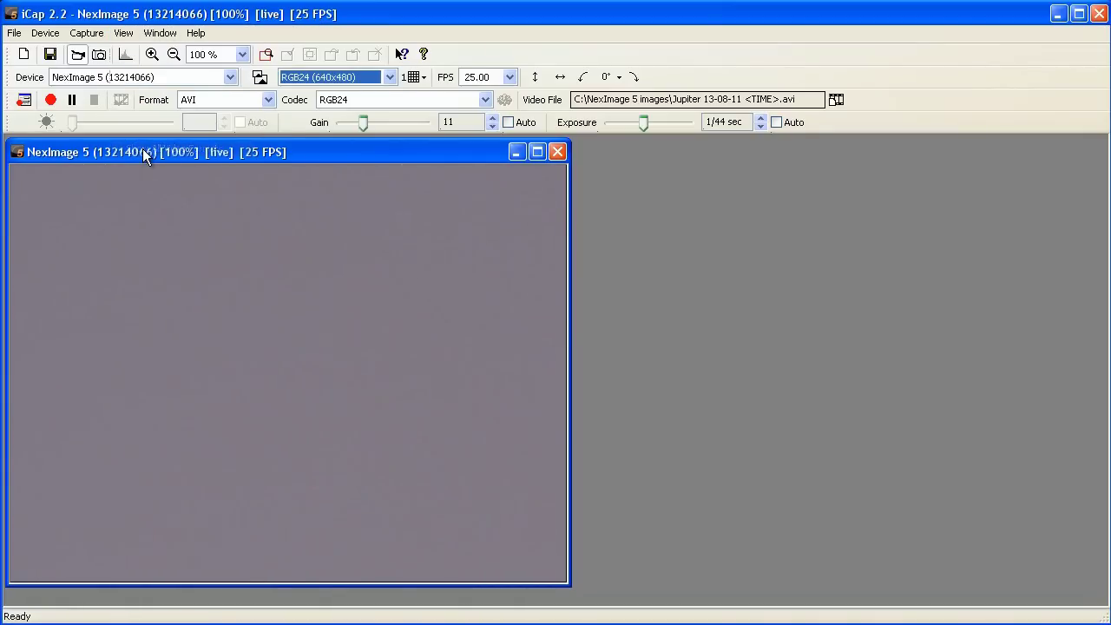
click(391, 76)
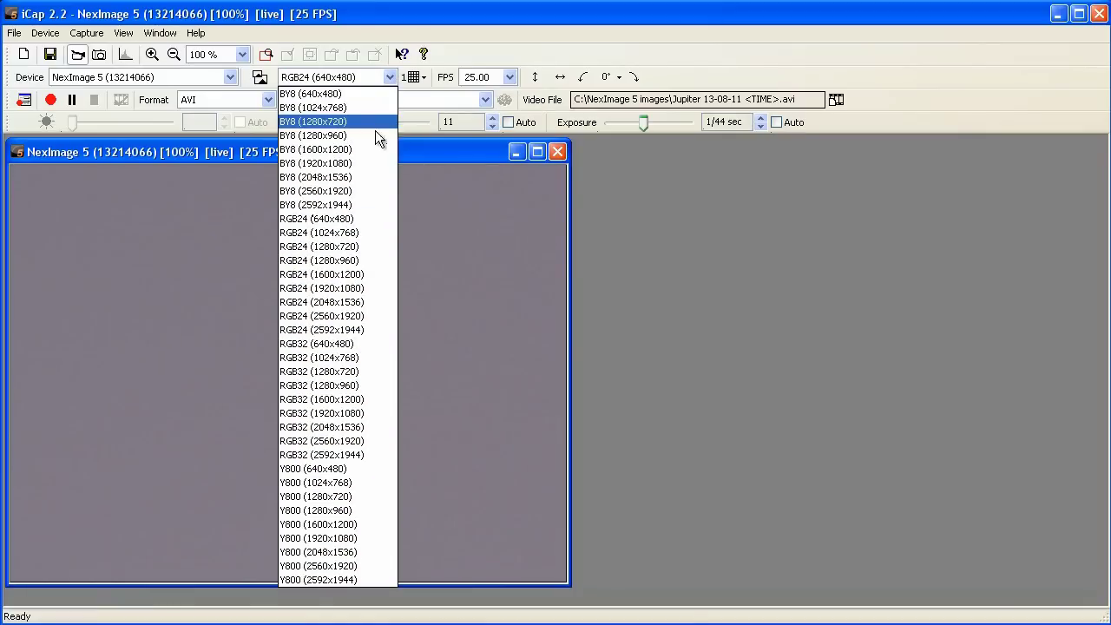
click(370, 218)
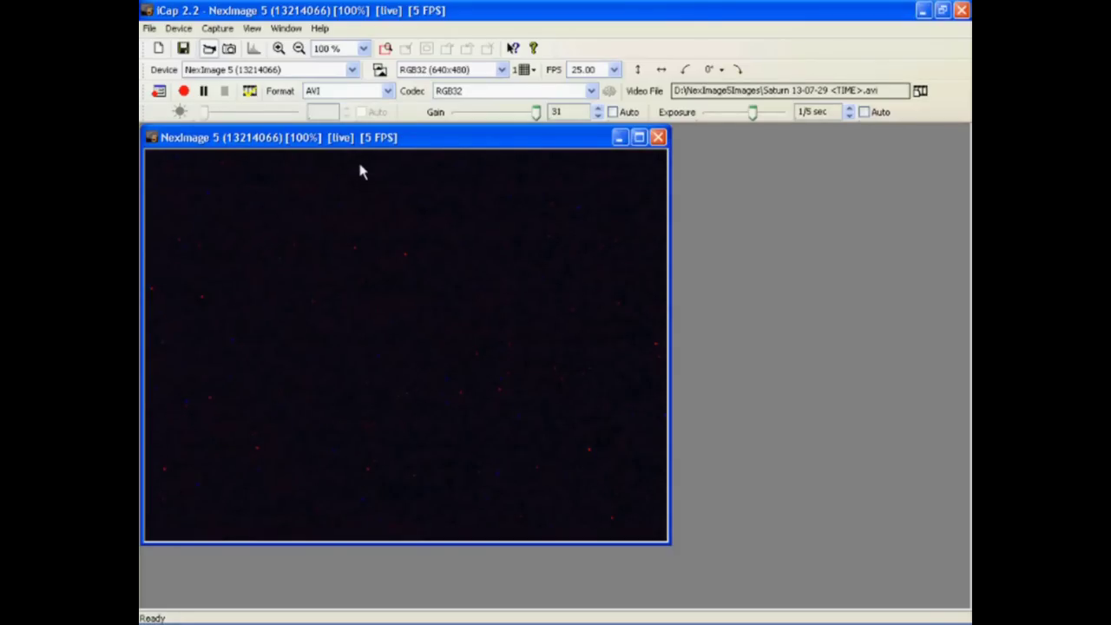
Step: Set the live view's zoom factor to 20 % and the video format to RGB32 (2592x1944) to locate the planet
click(363, 49)
click(368, 69)
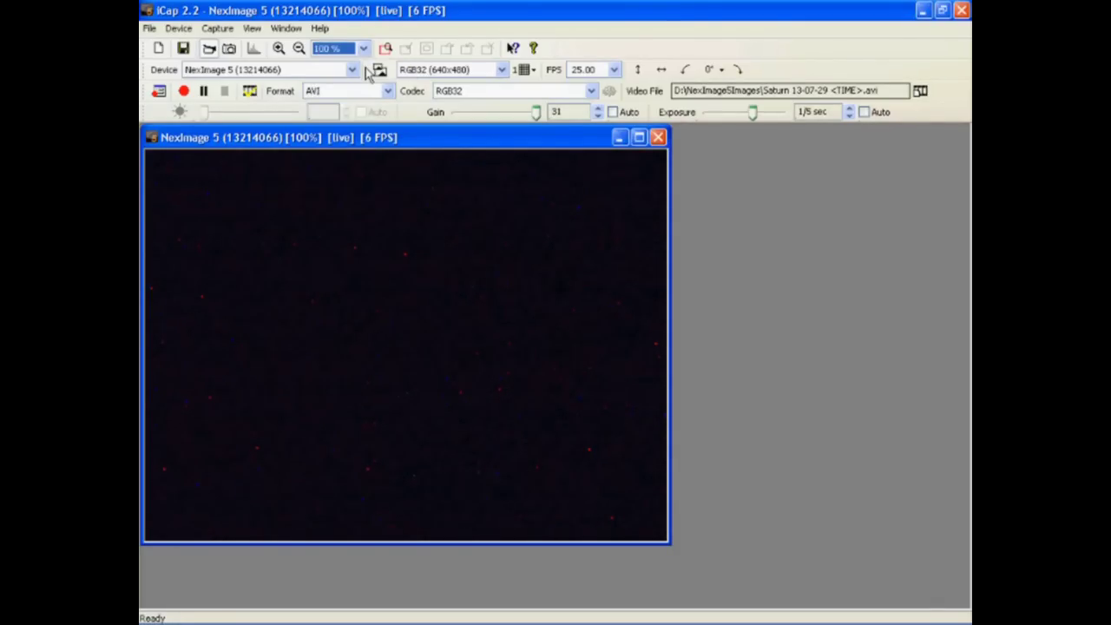
click(364, 48)
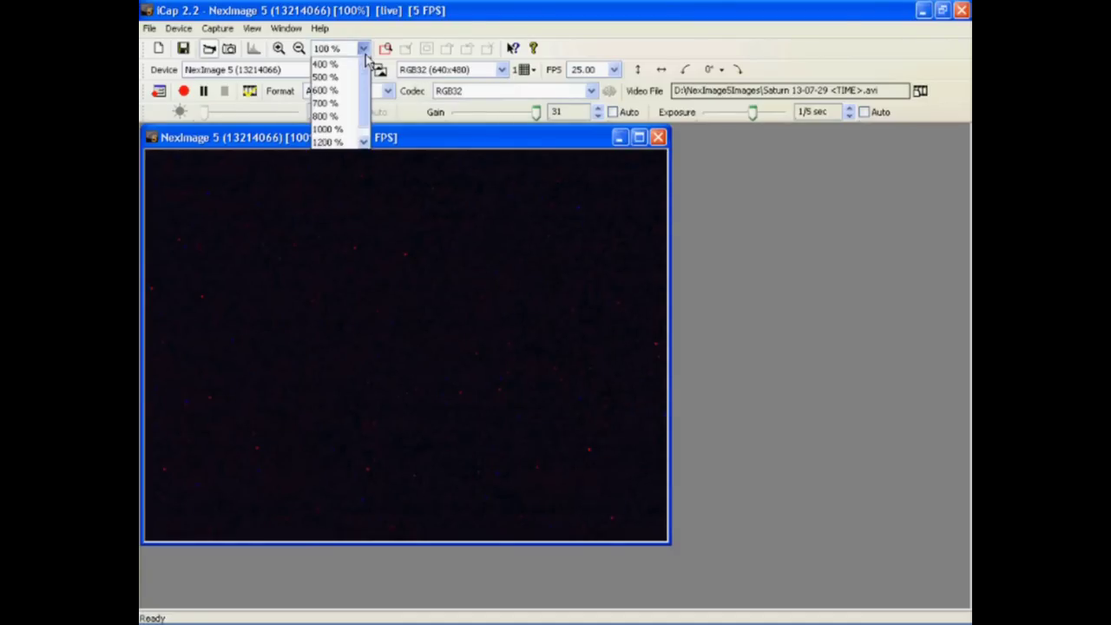
scroll(366, 83, up, 2)
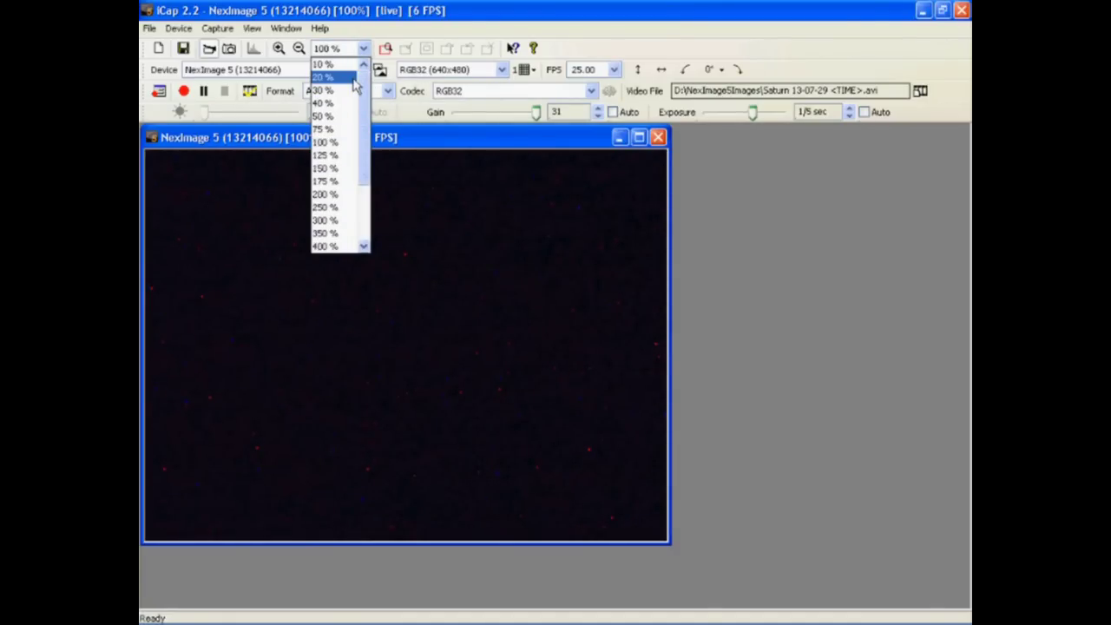
click(323, 77)
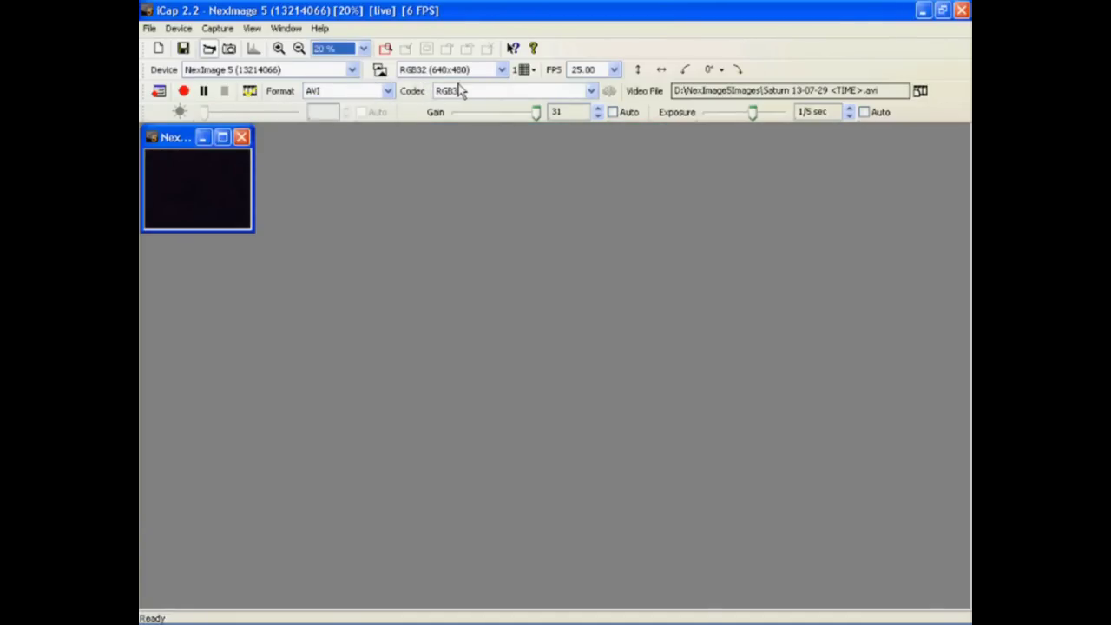
click(501, 73)
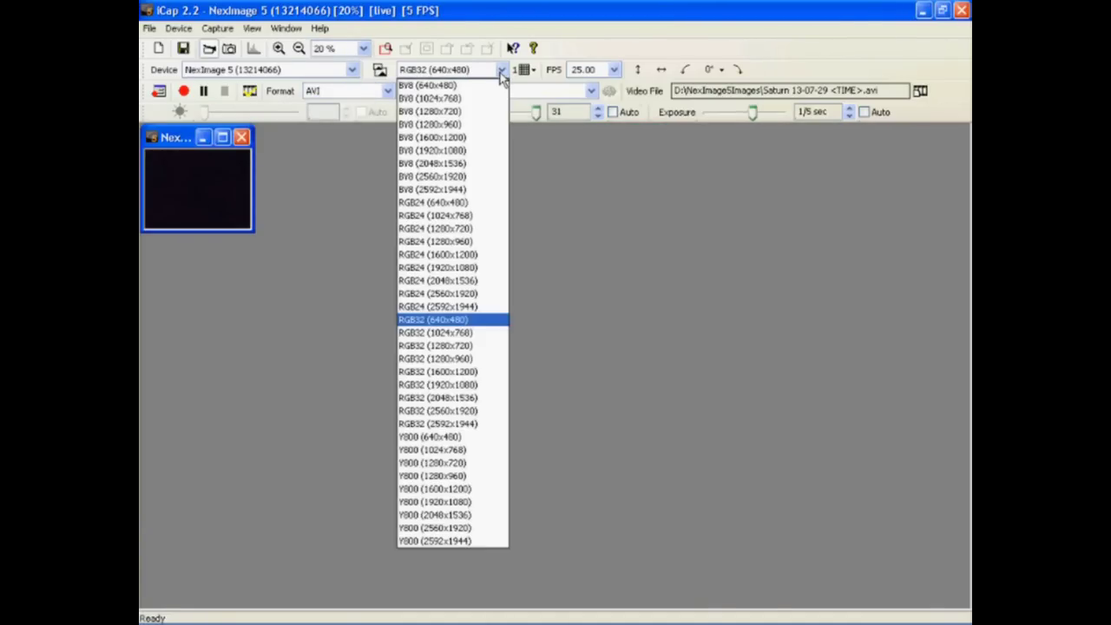
click(453, 422)
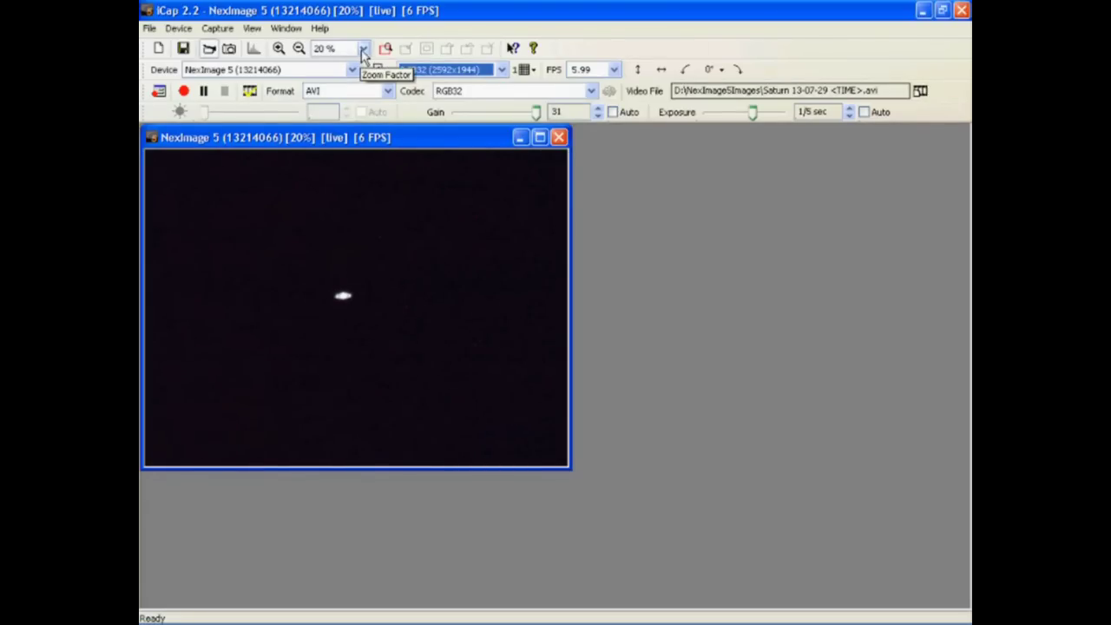
Step: Set the live view's zoom factor to 100 % and the video format to RGB32 (640x480)
click(363, 49)
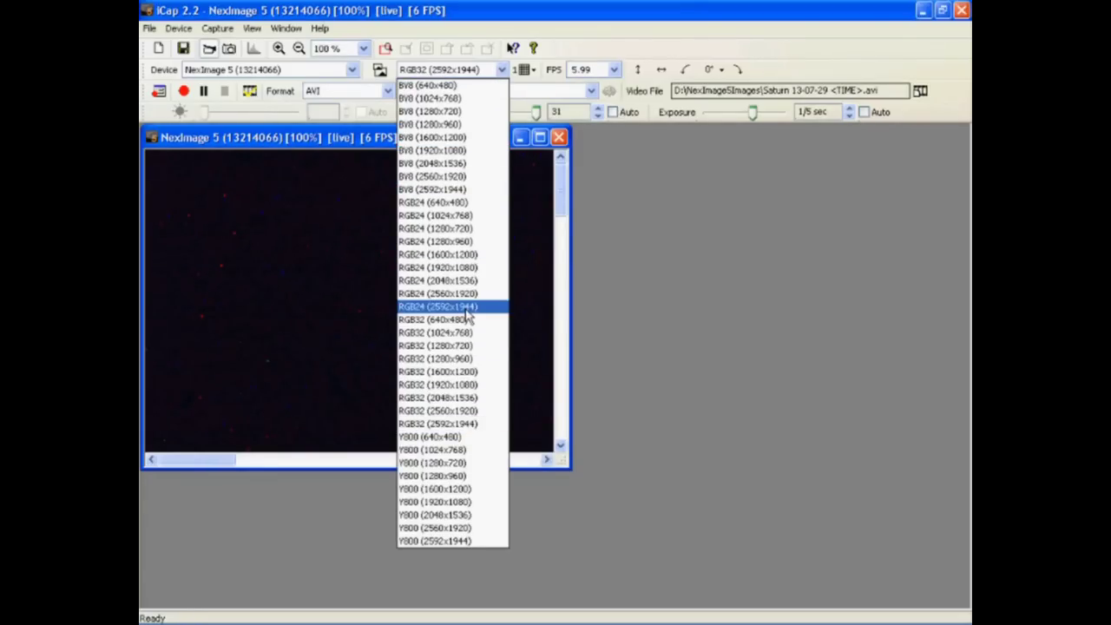
click(463, 320)
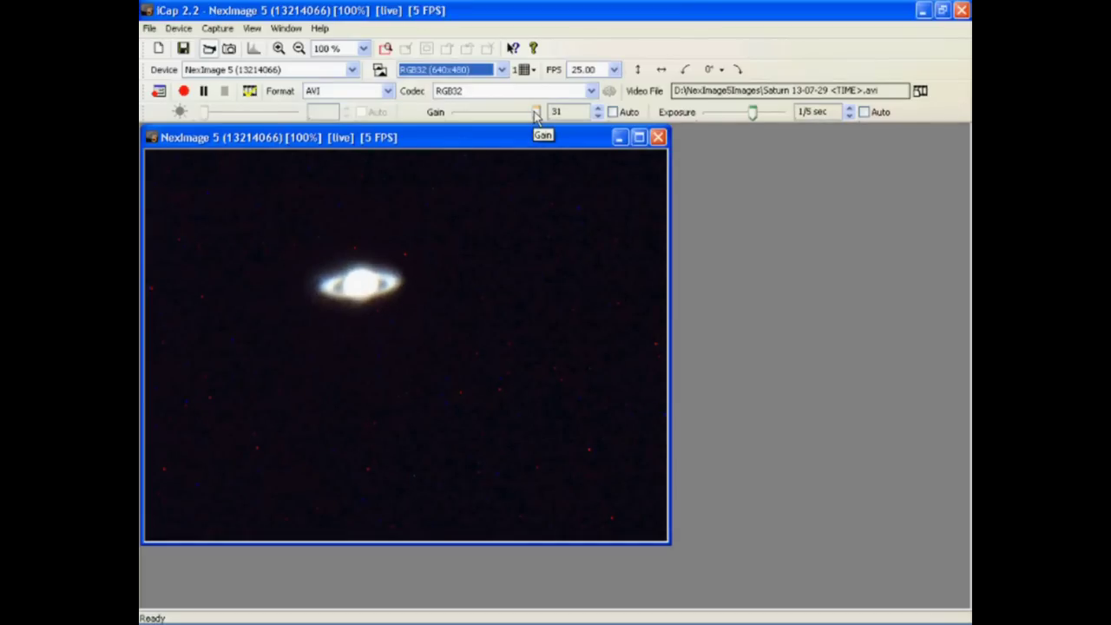
Step: Reduce the planet's brightness by setting the gain to 12 and the exposure to 1/10 sec
drag(535, 112, 483, 113)
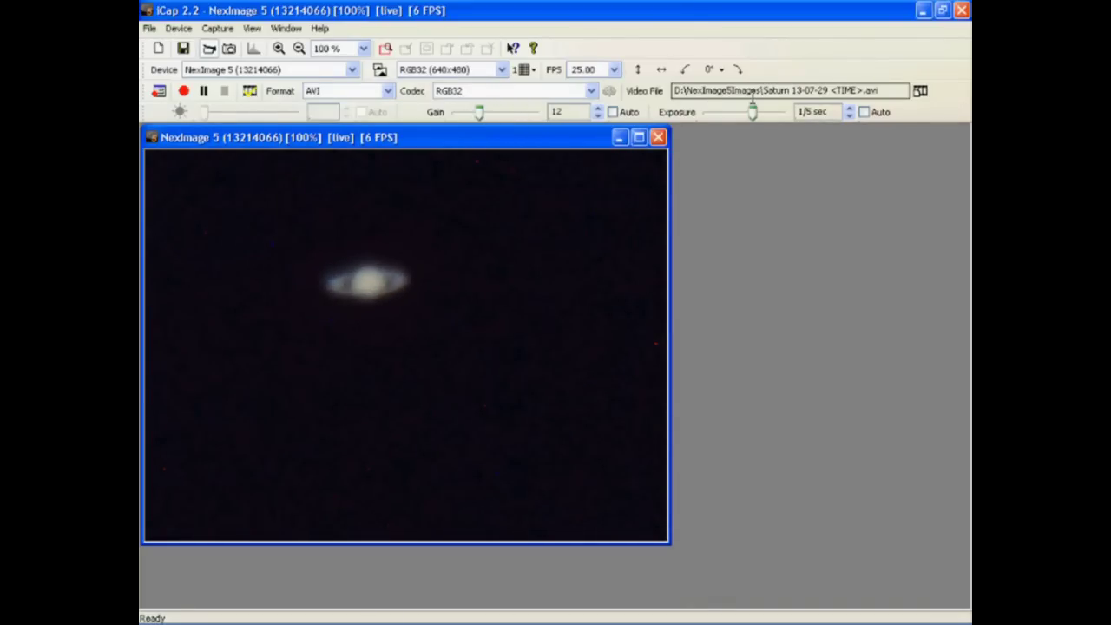
click(849, 116)
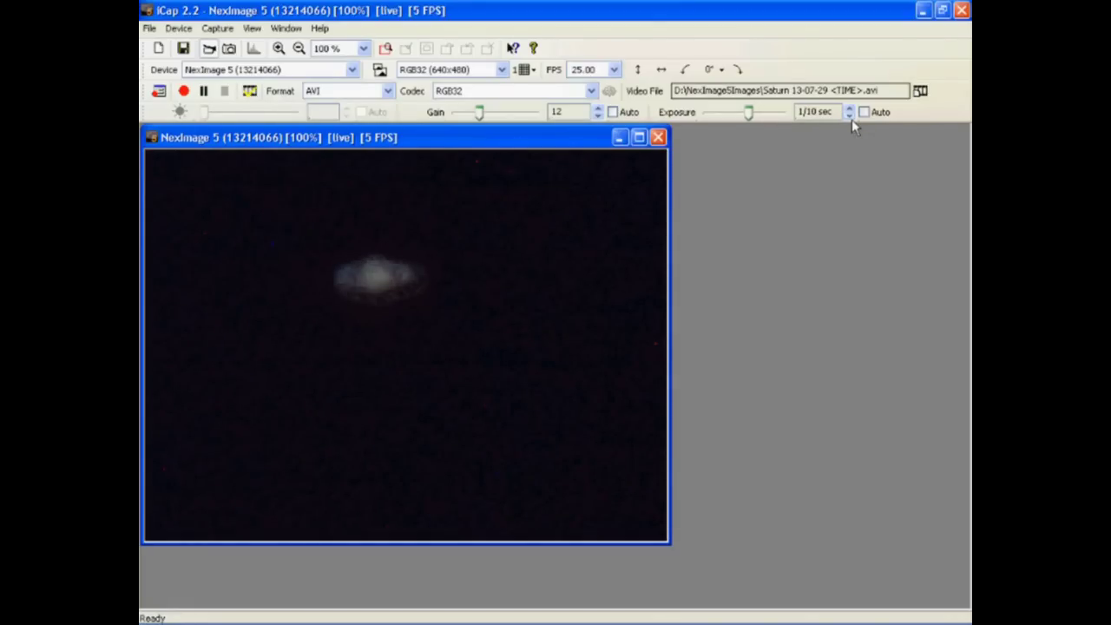